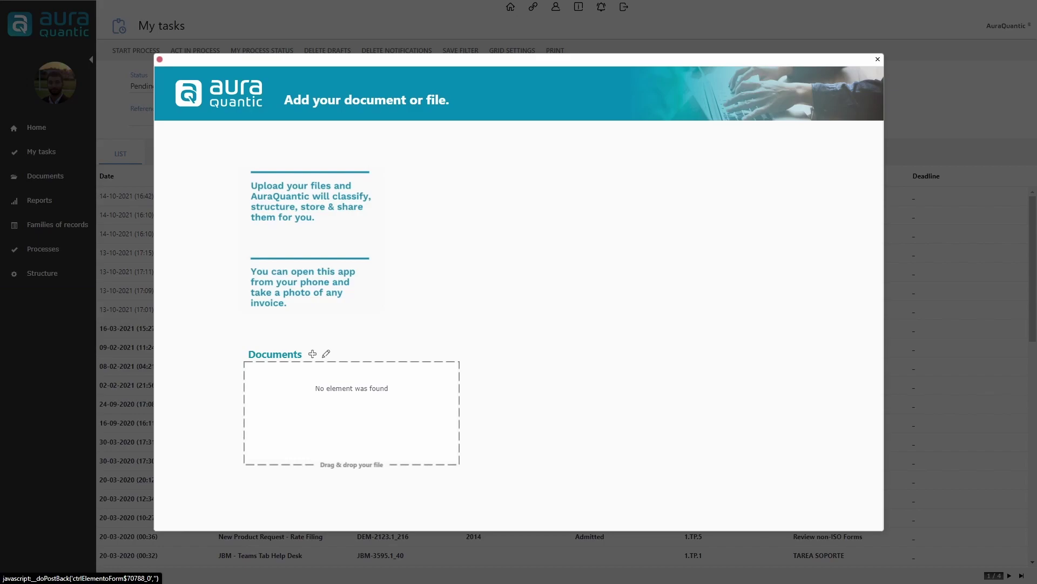
- Attach the file just another invoice.png to Documents, run the OCR on it and open its results
{"action": "left_click_drag", "start_coordinate": [1035, 426], "coordinate": [341, 420]}
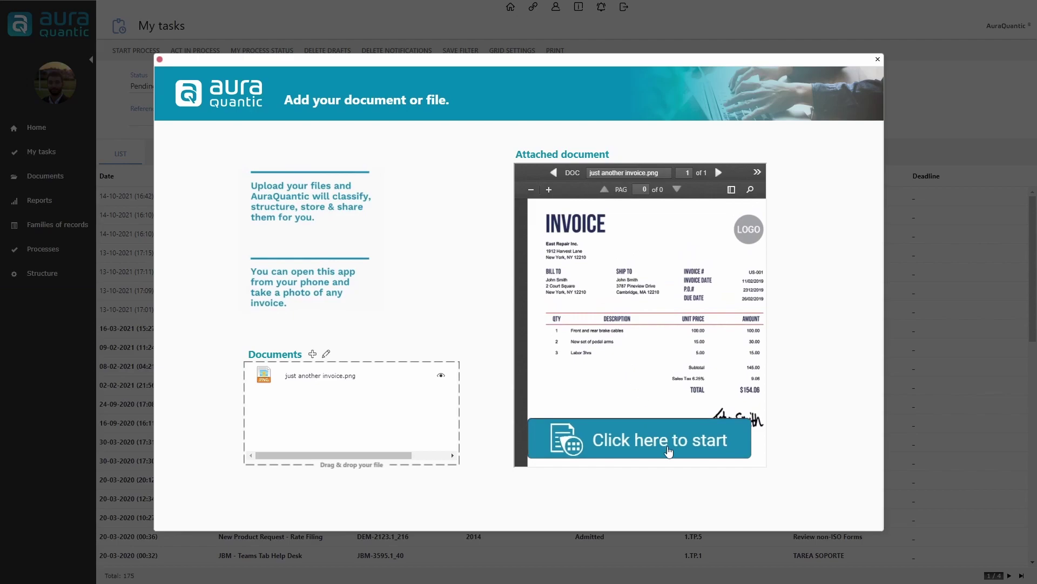
{"action": "left_click", "coordinate": [668, 448]}
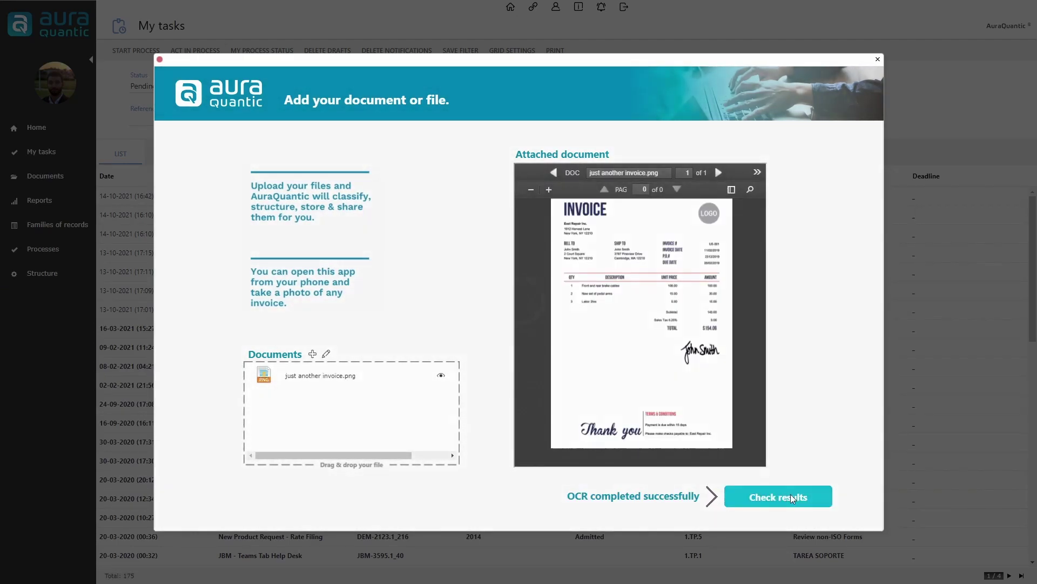
{"action": "left_click", "coordinate": [790, 498]}
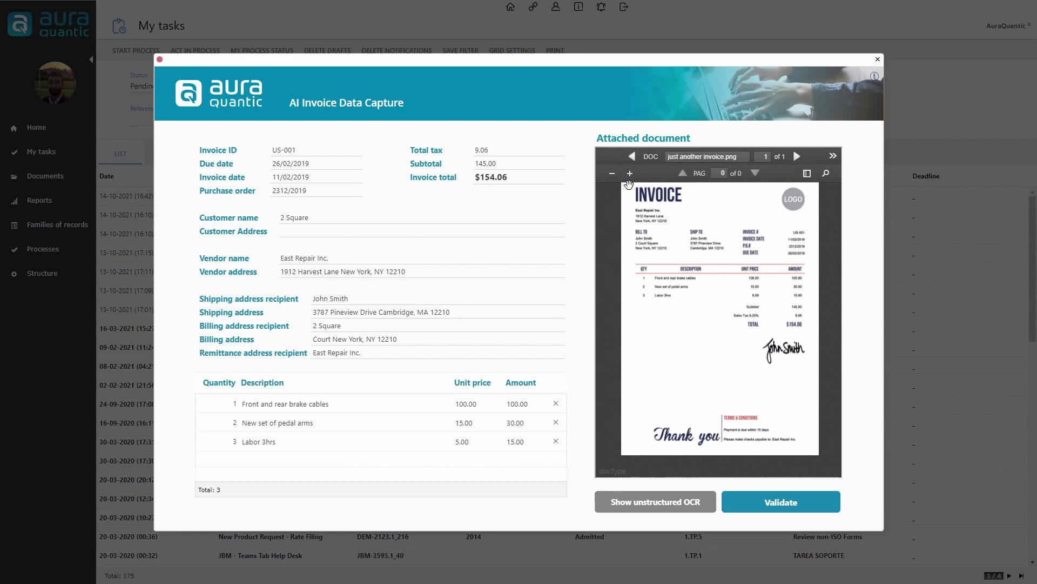
- Examine the unstructured OCR text alongside the enlarged invoice preview, and validate the captured invoice data
{"action": "left_click", "coordinate": [630, 174]}
{"action": "left_click", "coordinate": [630, 174]}
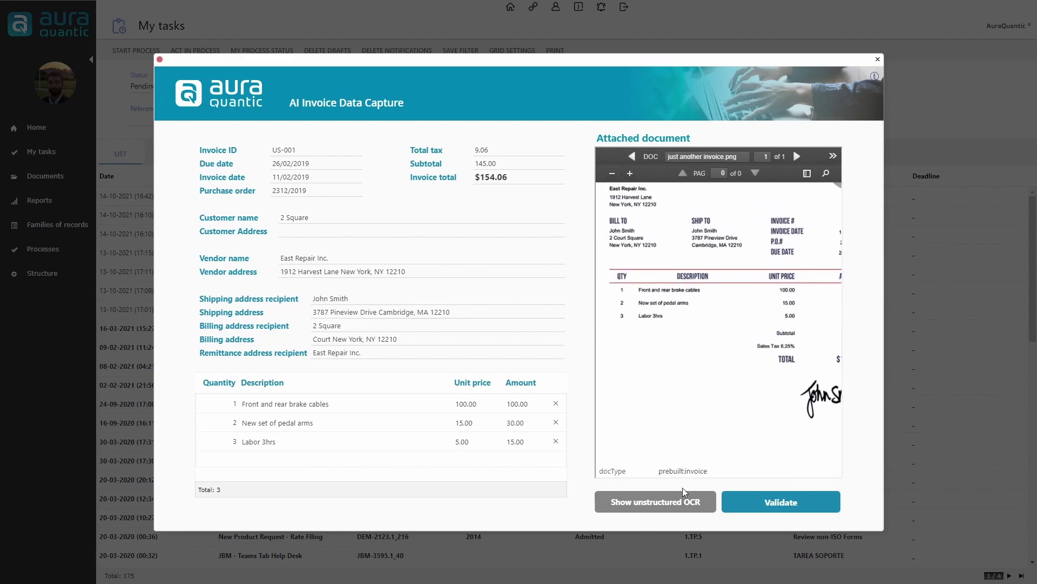
{"action": "left_click", "coordinate": [681, 501]}
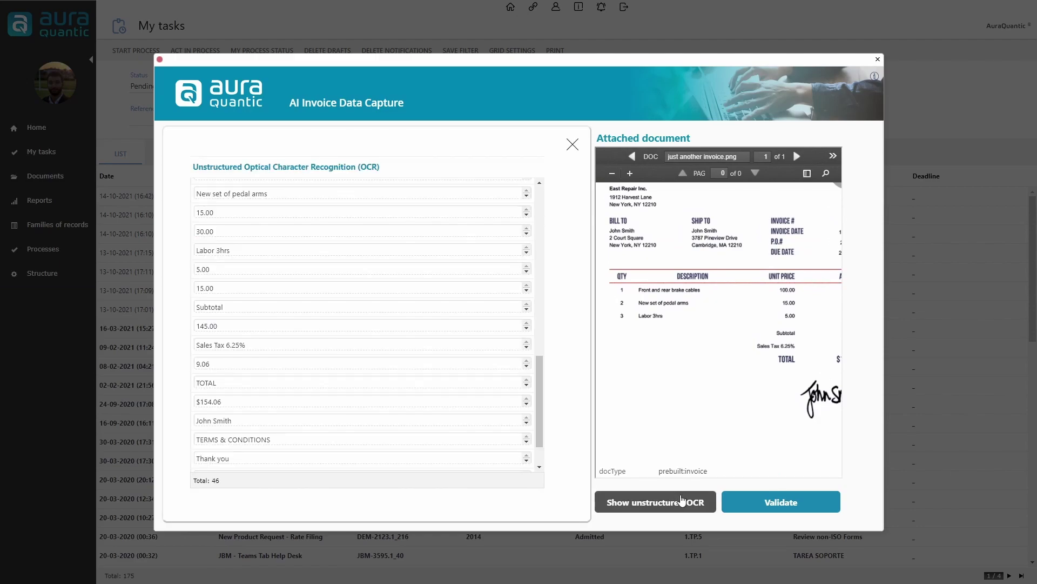
{"action": "left_click_drag", "start_coordinate": [540, 406], "coordinate": [533, 234]}
{"action": "scroll", "coordinate": [272, 292], "scroll_direction": "down", "scroll_amount": 3}
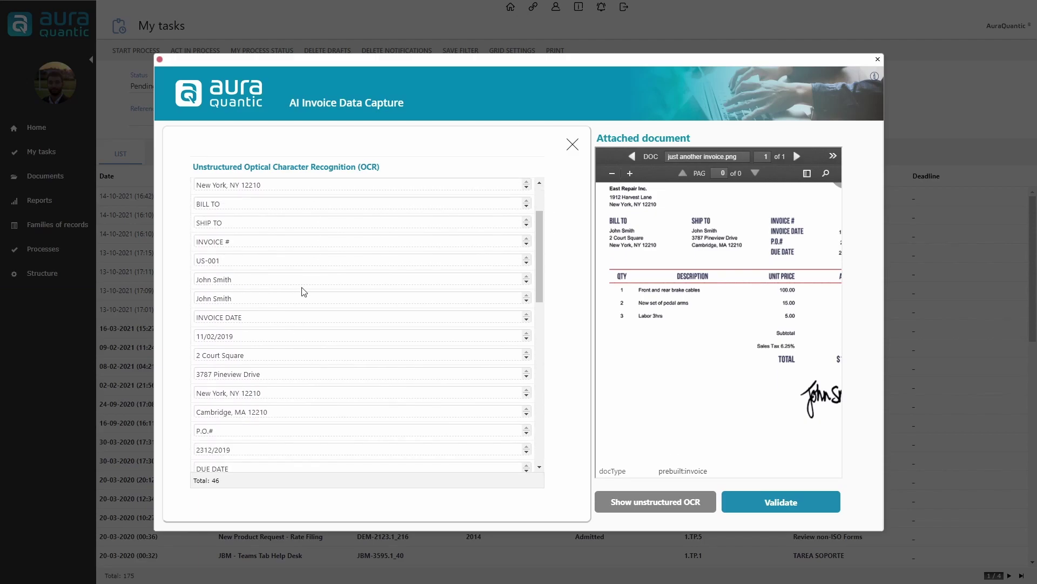
{"action": "left_click_drag", "start_coordinate": [539, 283], "coordinate": [539, 326]}
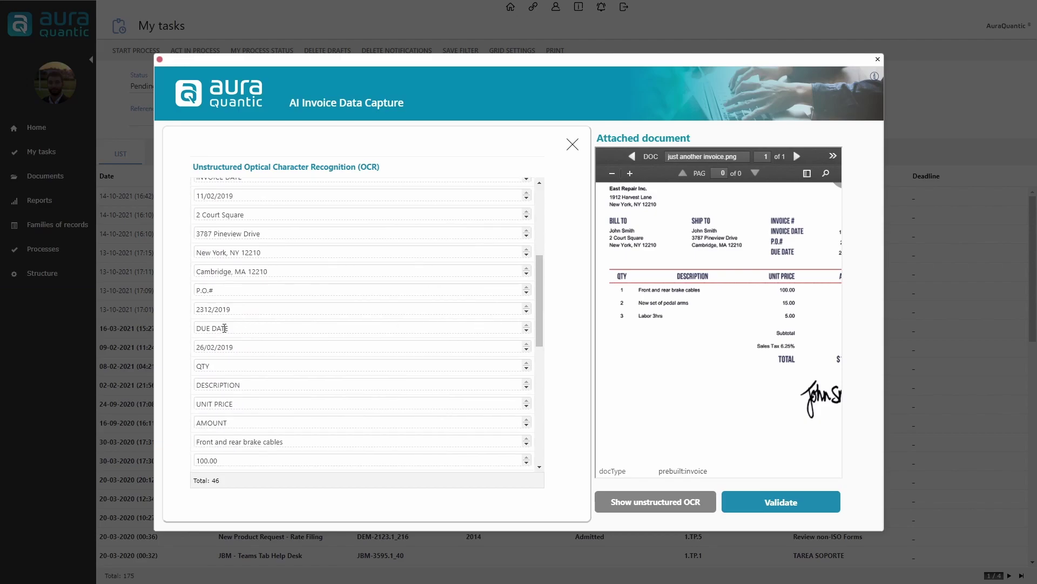
{"action": "scroll", "coordinate": [432, 335], "scroll_direction": "down", "scroll_amount": 7}
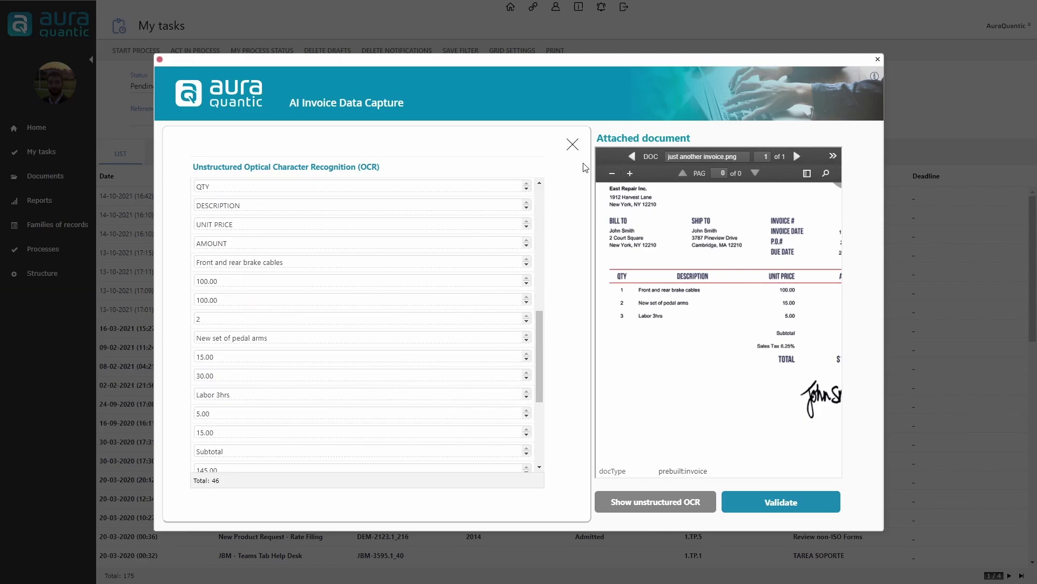
{"action": "left_click", "coordinate": [572, 144]}
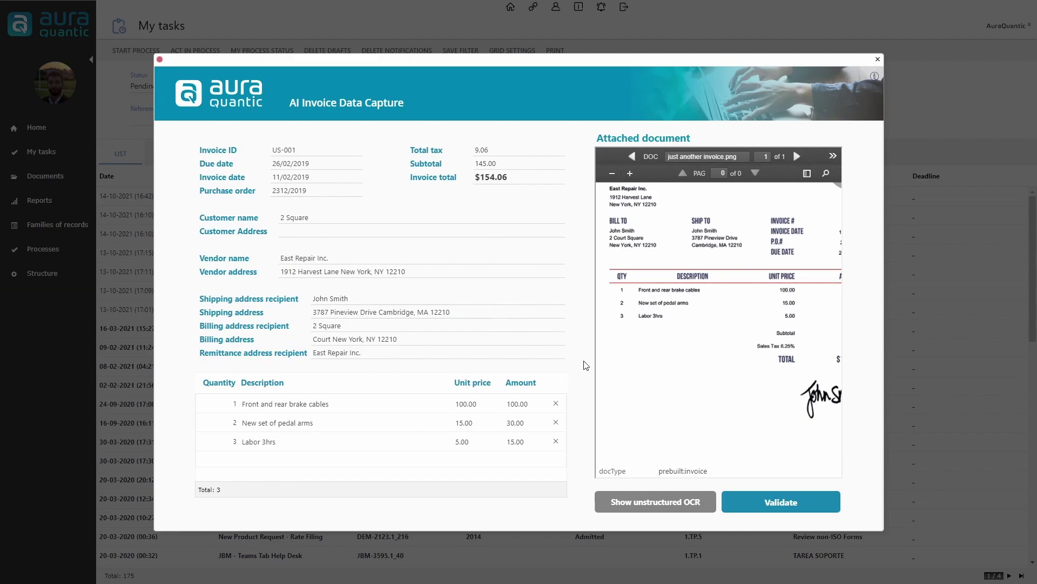
{"action": "left_click", "coordinate": [770, 501]}
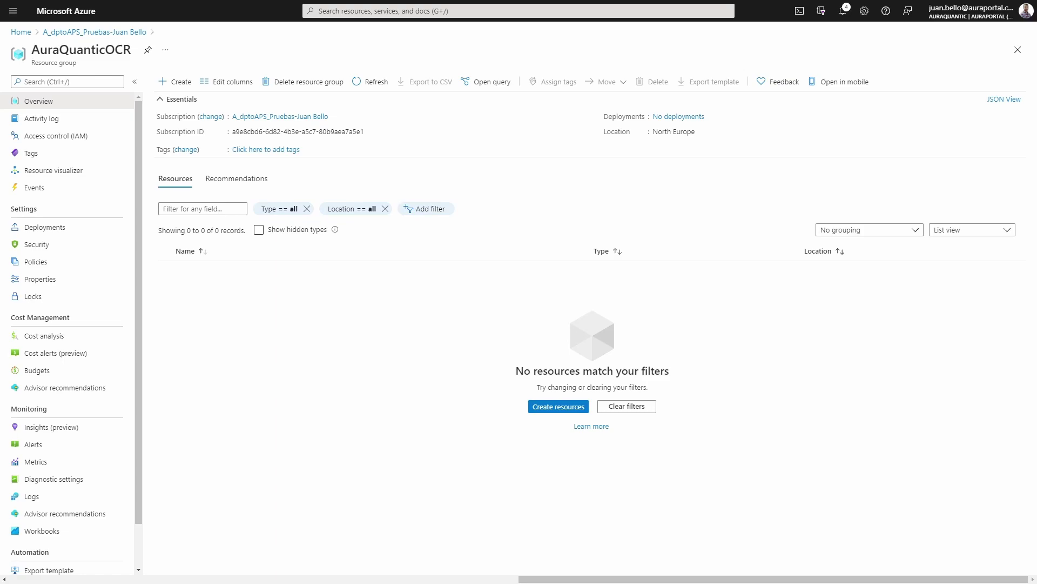
- Switch to Microsoft Azure and create a Form Recognizer resource named AuraQuanticOCR in North Europe with the Free F0 pricing tier
{"action": "left_click", "coordinate": [174, 82]}
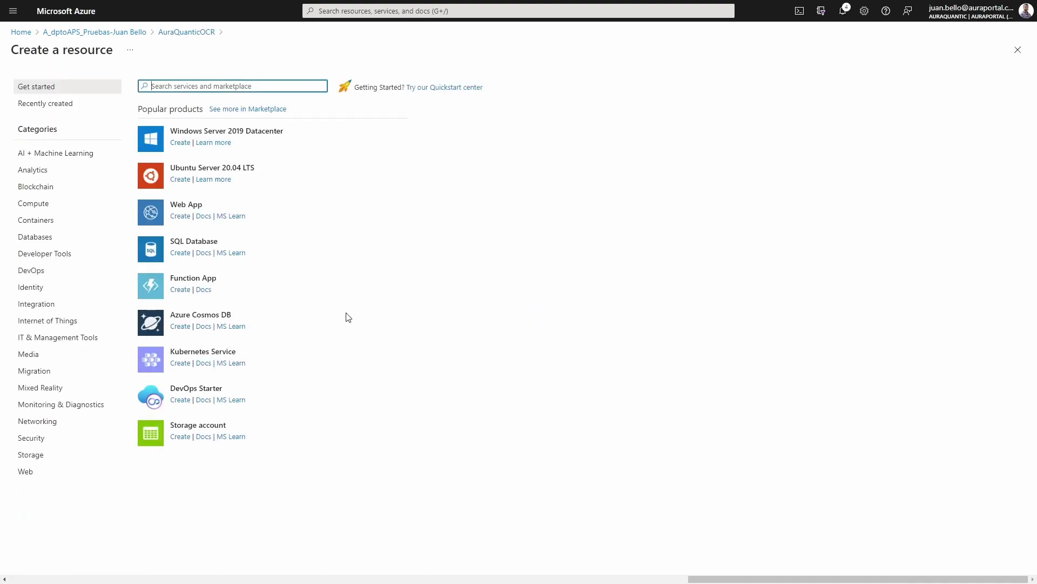
{"action": "type", "text": "form r"}
{"action": "key", "text": "Down"}
{"action": "key", "text": "Return"}
{"action": "left_click", "coordinate": [108, 156]}
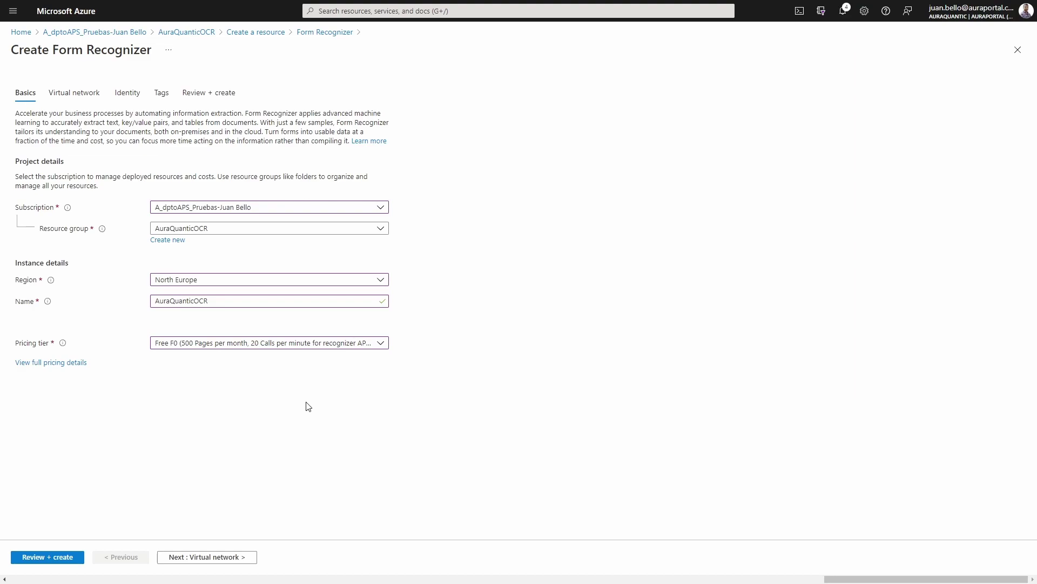
{"action": "left_click", "coordinate": [46, 557]}
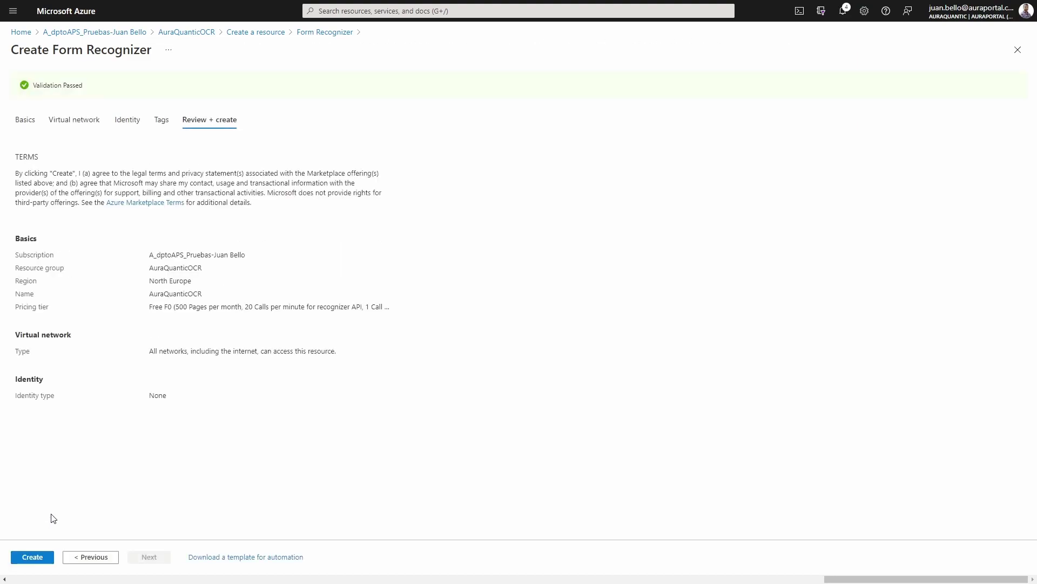
{"action": "left_click", "coordinate": [33, 557]}
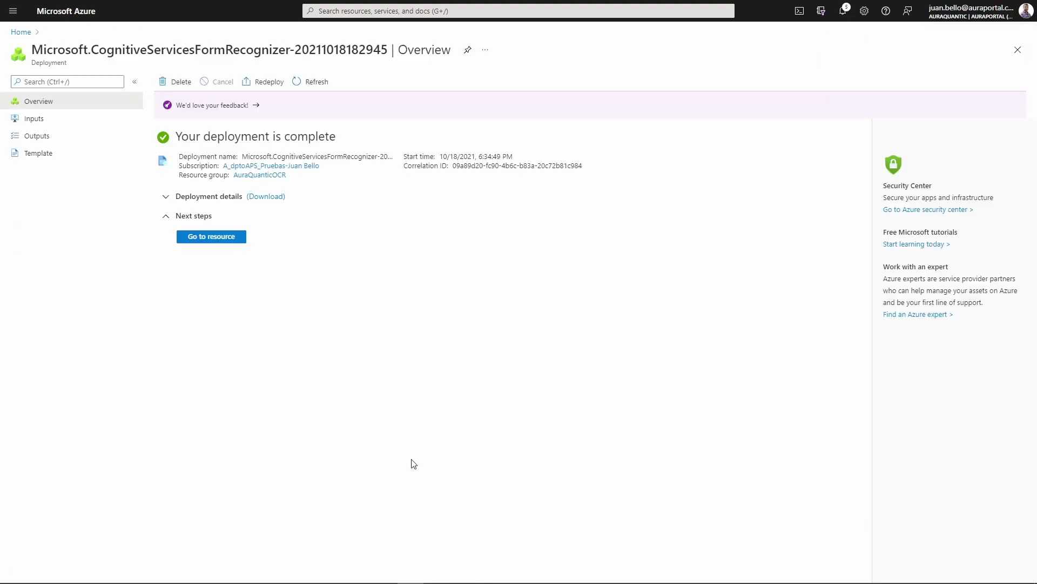
- Open the deployed Form Recognizer resource's keys and endpoint information and copy Key 1
{"action": "left_click", "coordinate": [218, 239]}
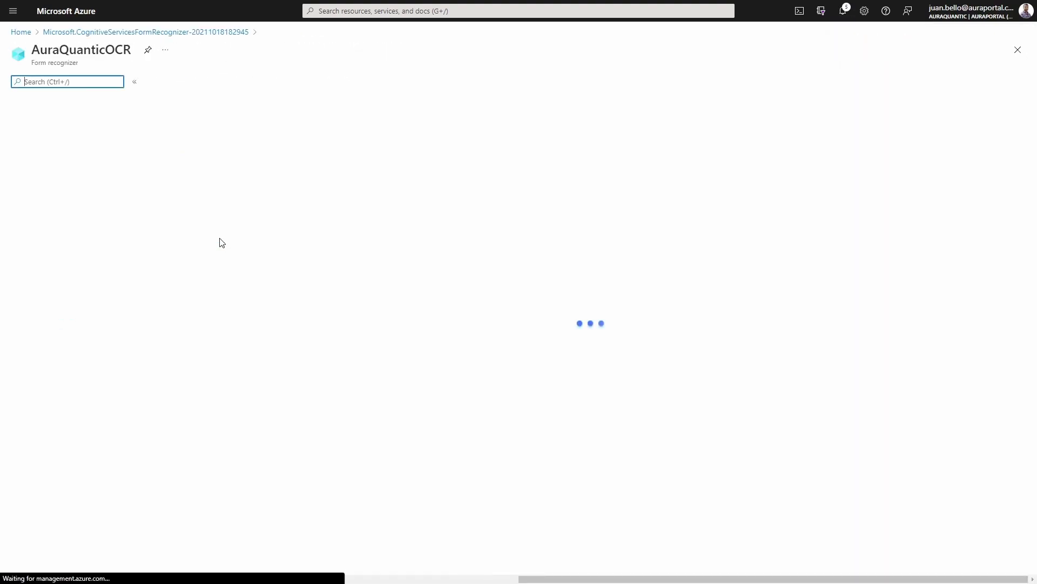
{"action": "left_click", "coordinate": [65, 212]}
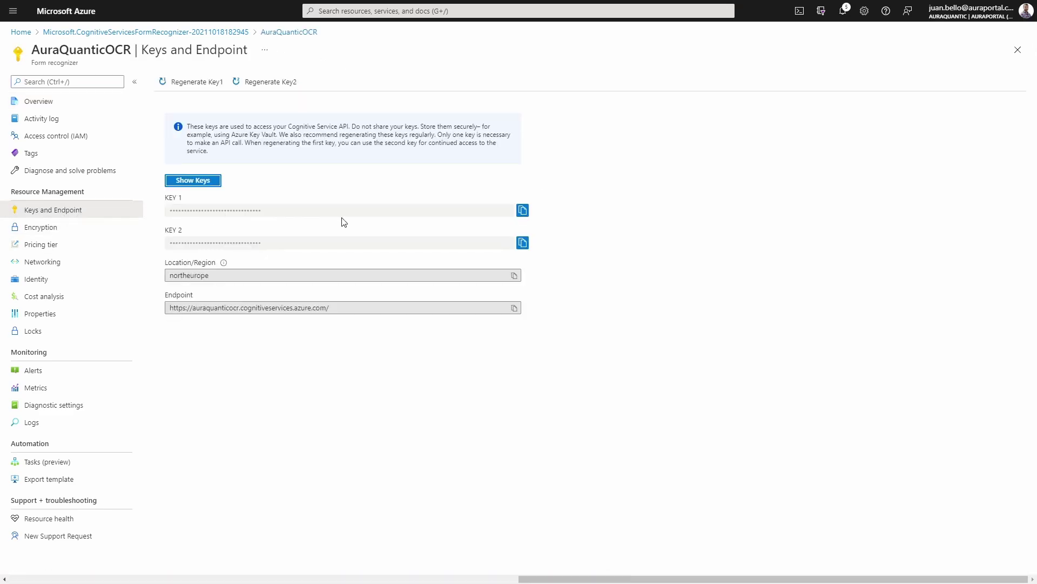
{"action": "left_click", "coordinate": [523, 210]}
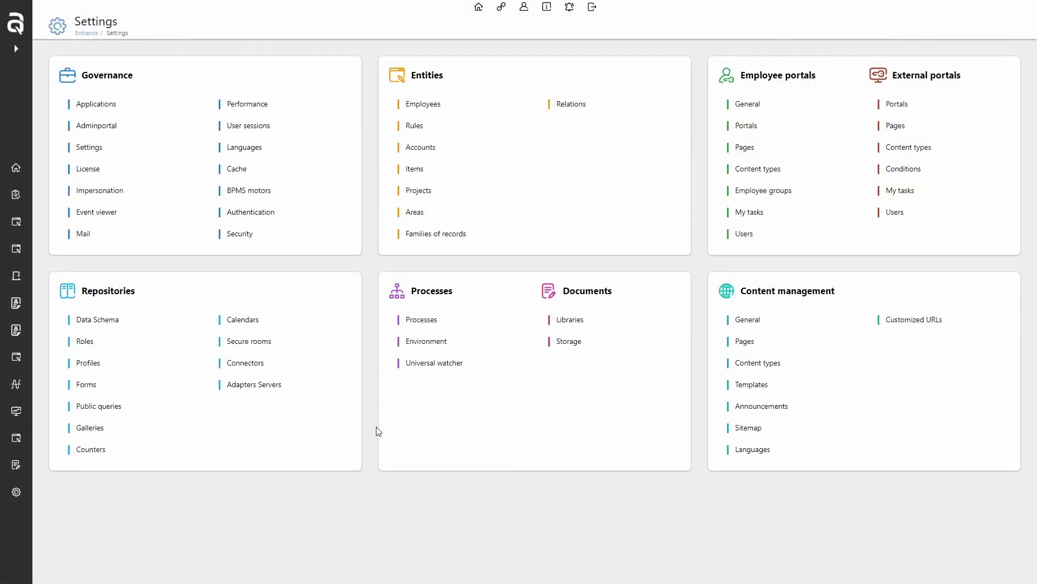
- Switch to AuraQuantic and import the connector file Form Recognizer (OCR).rest.connector.ap into the class AI - Image and vision
{"action": "left_click", "coordinate": [247, 364]}
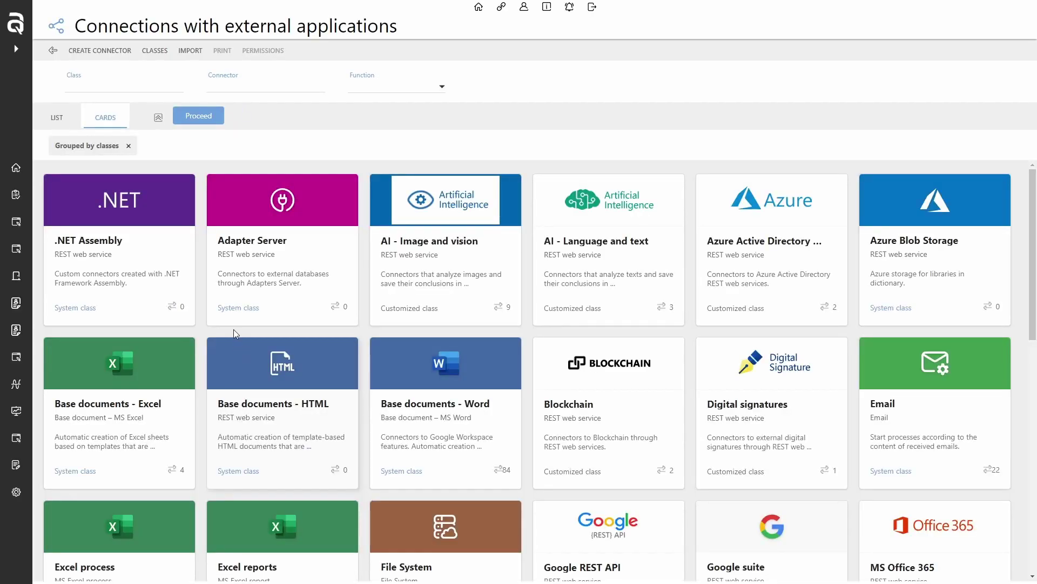
{"action": "left_click", "coordinate": [190, 50]}
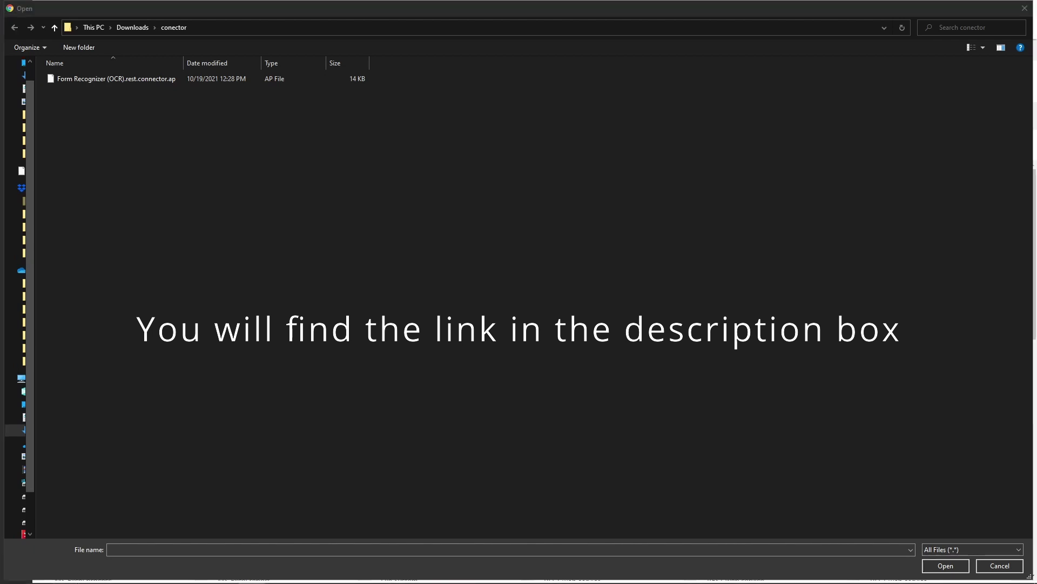
{"action": "double_click", "coordinate": [123, 78]}
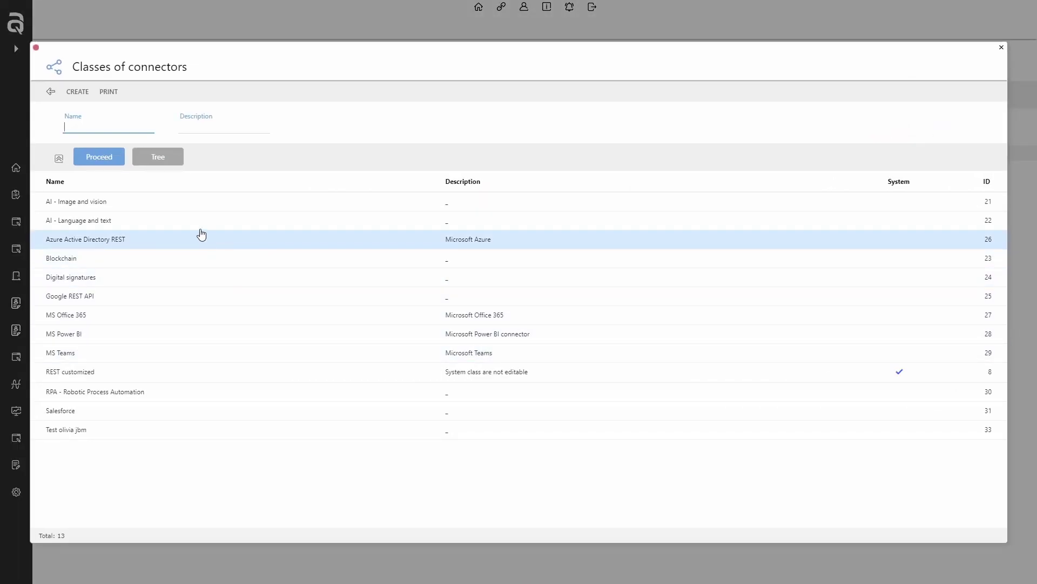
{"action": "left_click", "coordinate": [146, 204]}
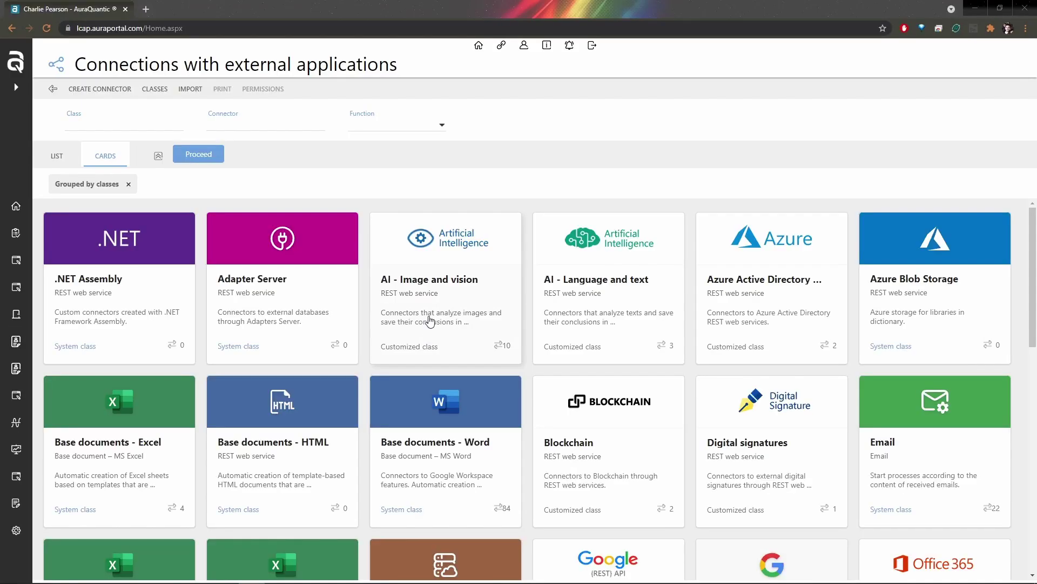
- Open the Form Recognizer (OCR) connector, paste the API key into the Analyze Invoice operation's request headers and save the operation
{"action": "left_click", "coordinate": [430, 322]}
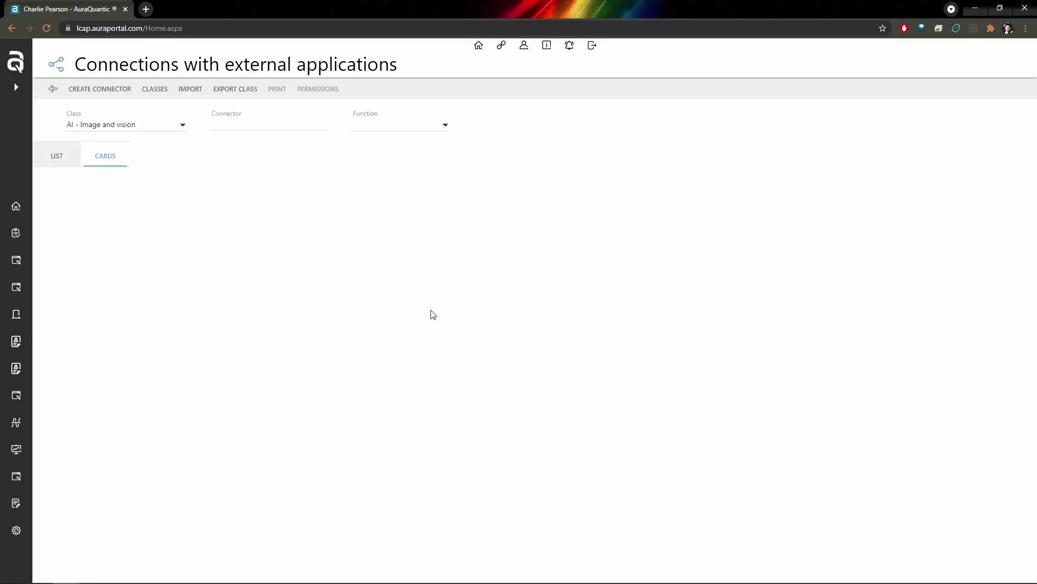
{"action": "left_click", "coordinate": [610, 432]}
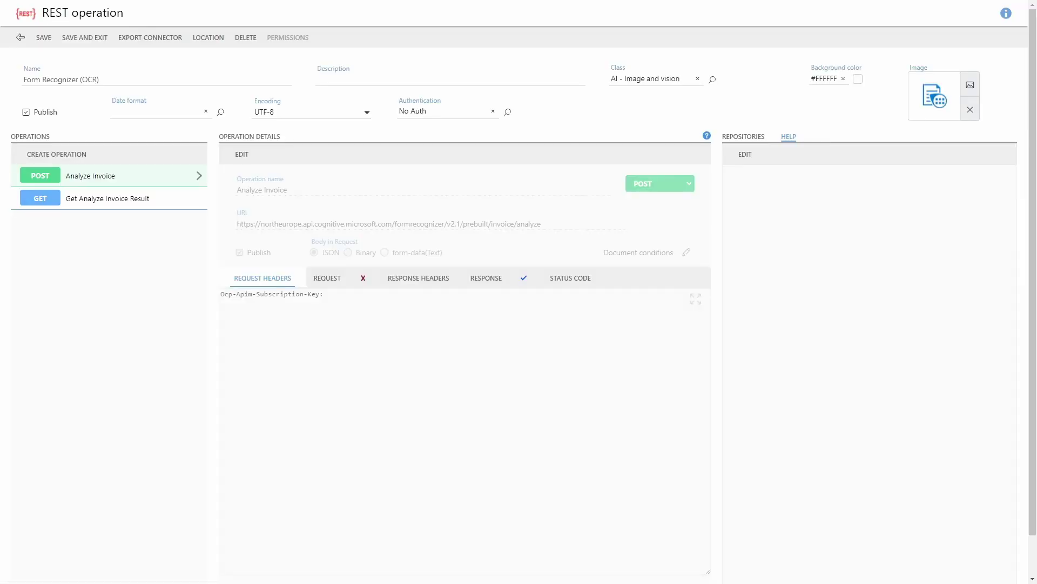
{"action": "left_click", "coordinate": [243, 155]}
{"action": "left_click", "coordinate": [353, 294]}
{"action": "key", "text": "ctrl+v"}
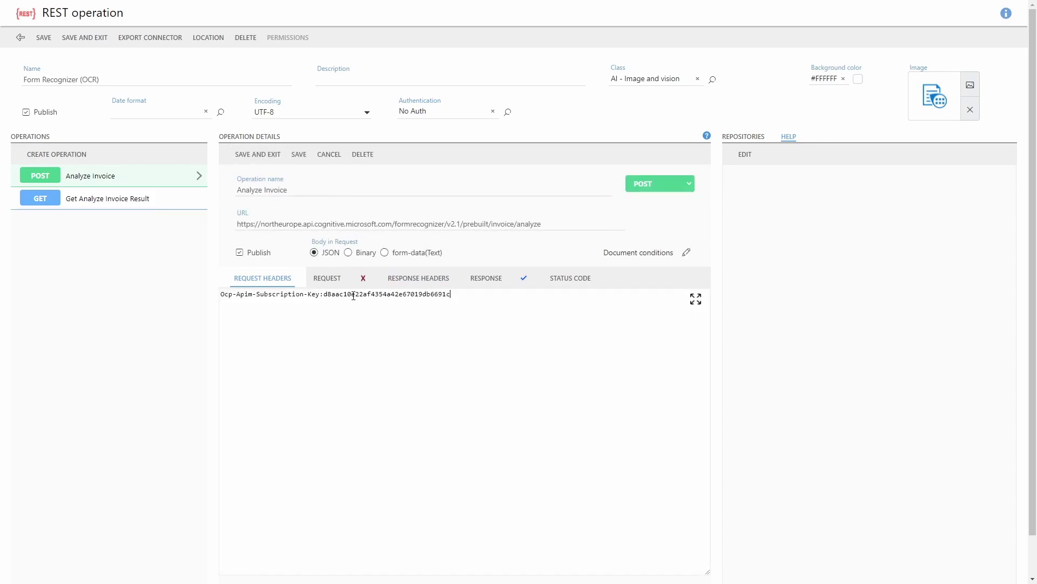
{"action": "left_click", "coordinate": [299, 155]}
- Paste the API key into the request headers of the Get Analyze Invoice Result operation and save it
{"action": "left_click", "coordinate": [156, 201]}
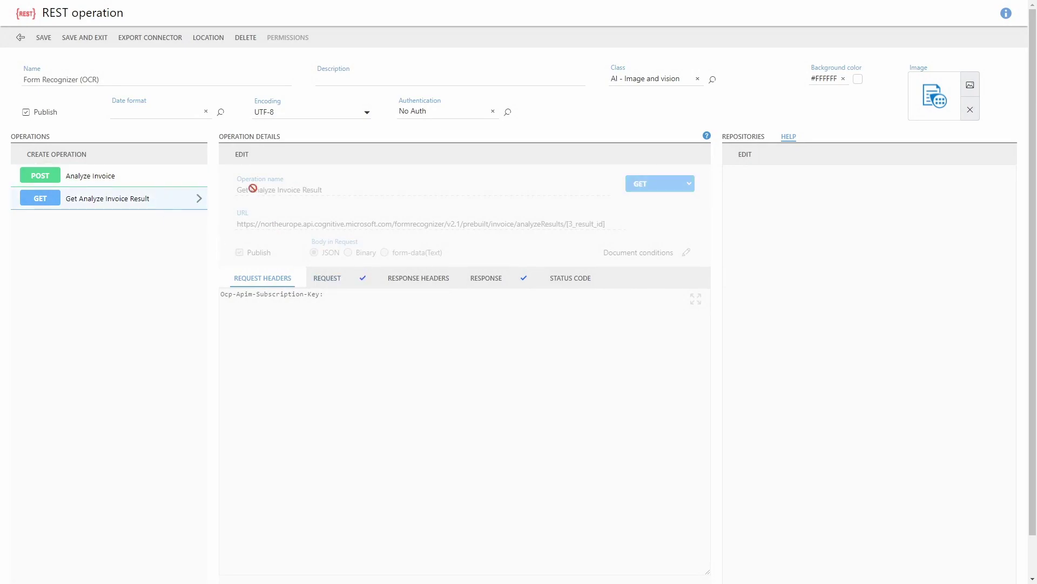
{"action": "left_click", "coordinate": [243, 155]}
{"action": "key", "text": "ctrl+v"}
{"action": "left_click", "coordinate": [299, 154]}
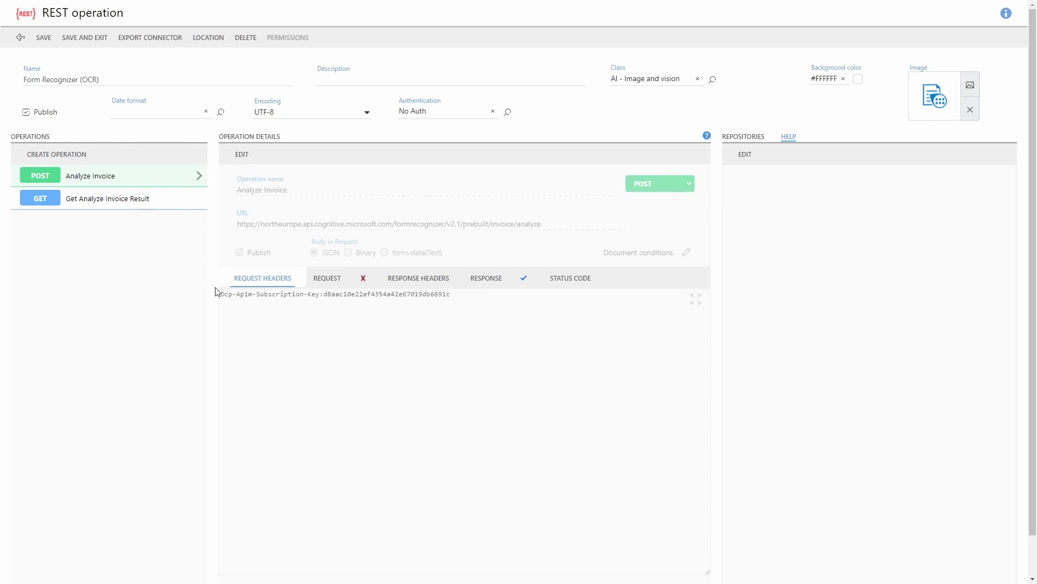
{"action": "left_click", "coordinate": [145, 205]}
- Open the Analyze Invoice operation for editing and clear its request content
{"action": "left_click", "coordinate": [178, 177]}
{"action": "left_click", "coordinate": [242, 155]}
{"action": "left_click", "coordinate": [328, 279]}
{"action": "double_click", "coordinate": [225, 294]}
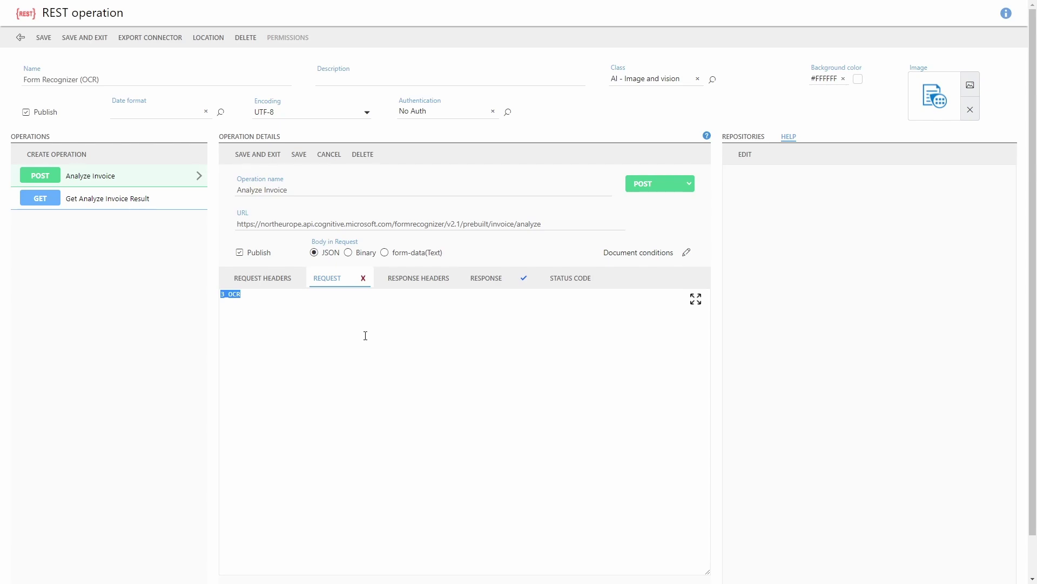
{"action": "key", "text": "BackSpace"}
- Search the repositories for Library terms named "ocr" and insert the OCR term (3_OCR) into the request
{"action": "left_click", "coordinate": [750, 139]}
{"action": "left_click", "coordinate": [784, 244]}
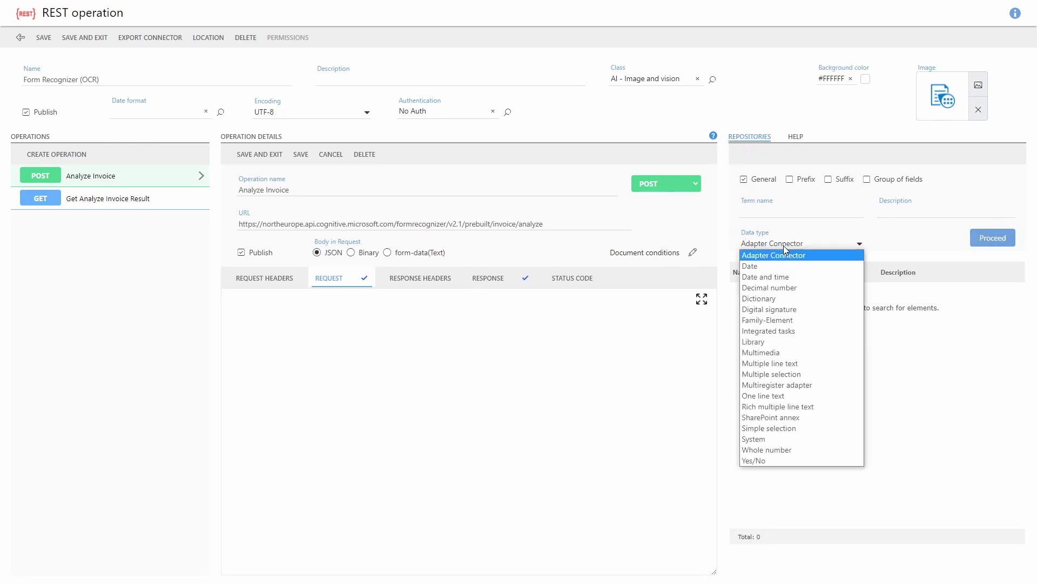
{"action": "left_click", "coordinate": [778, 340]}
{"action": "left_click", "coordinate": [766, 211]}
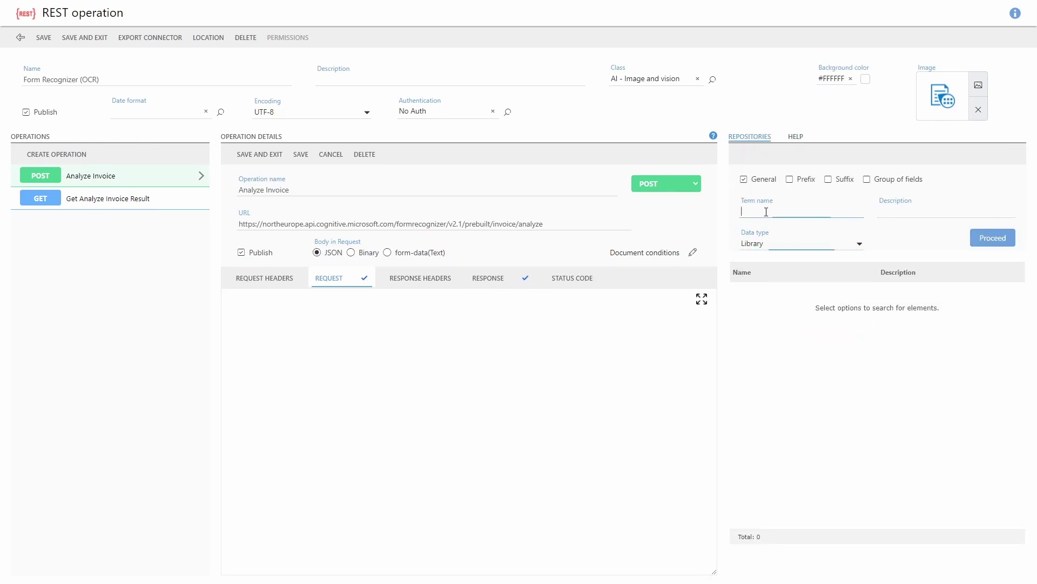
{"action": "type", "text": "ocr"}
{"action": "key", "text": "Return"}
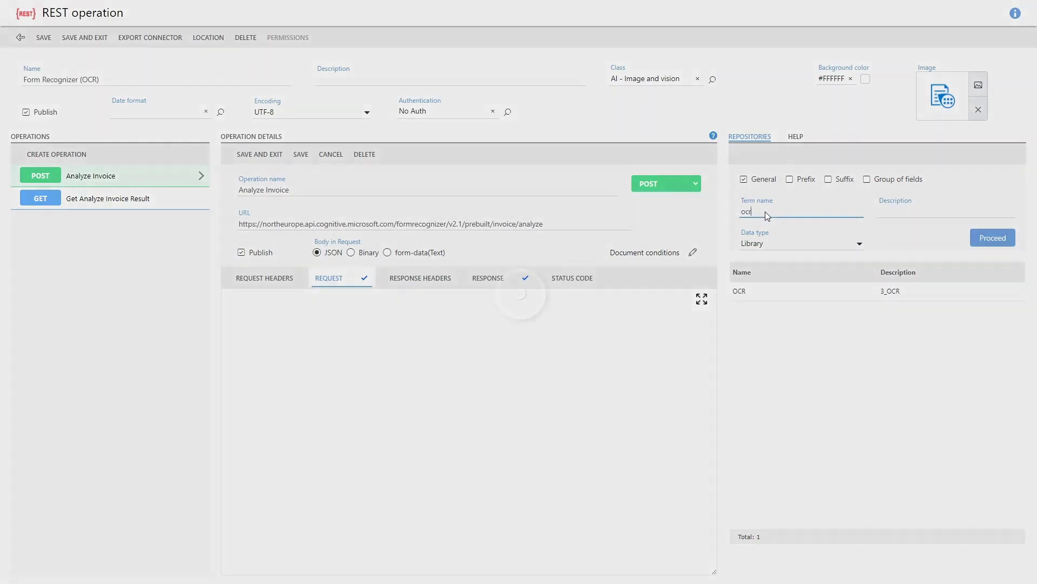
{"action": "left_click", "coordinate": [775, 292]}
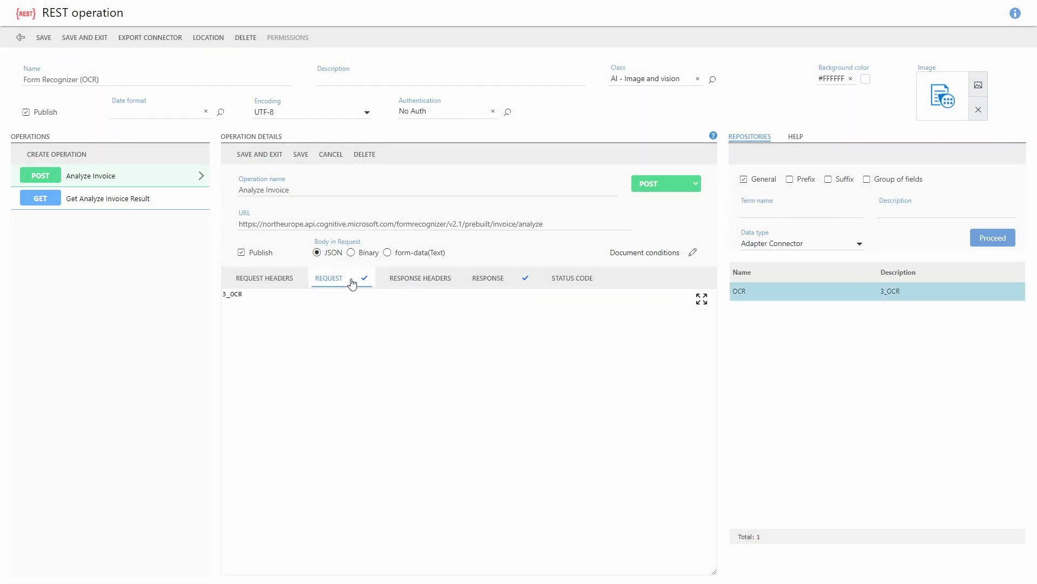
- Set the request body to Binary and save the document conditions with Only the latest document as the upload option
{"action": "left_click", "coordinate": [351, 252]}
{"action": "left_click", "coordinate": [695, 255]}
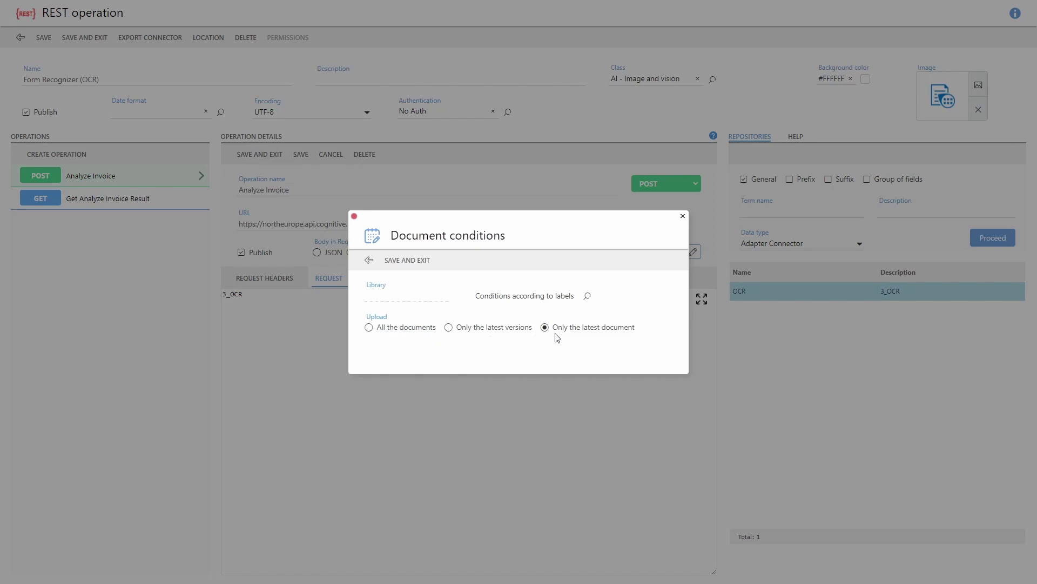
{"action": "left_click", "coordinate": [407, 259]}
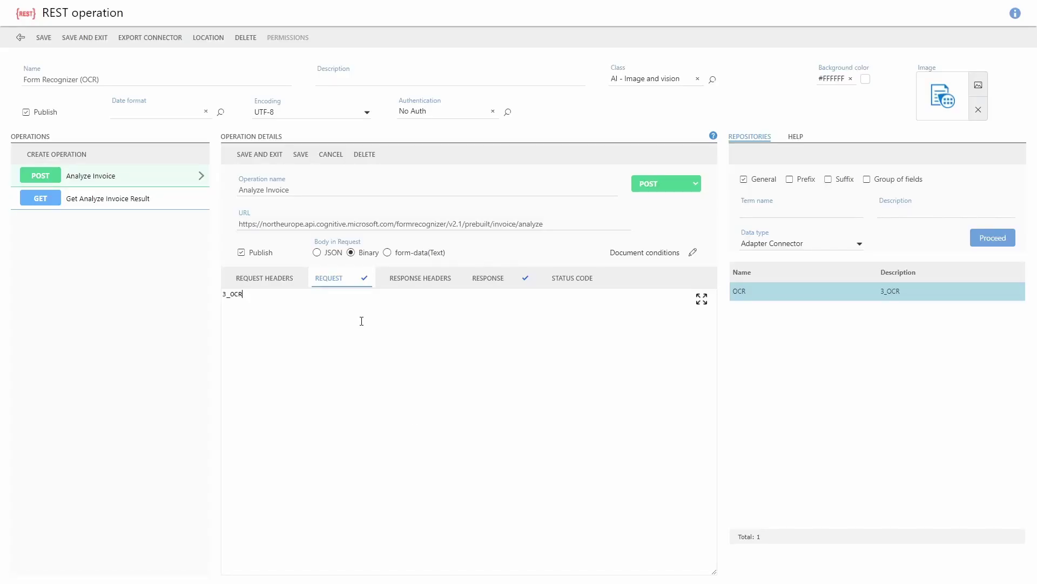
- Examine the term mapped to apim-request-id in the Analyze Invoice operation's response headers
{"action": "left_click", "coordinate": [414, 278]}
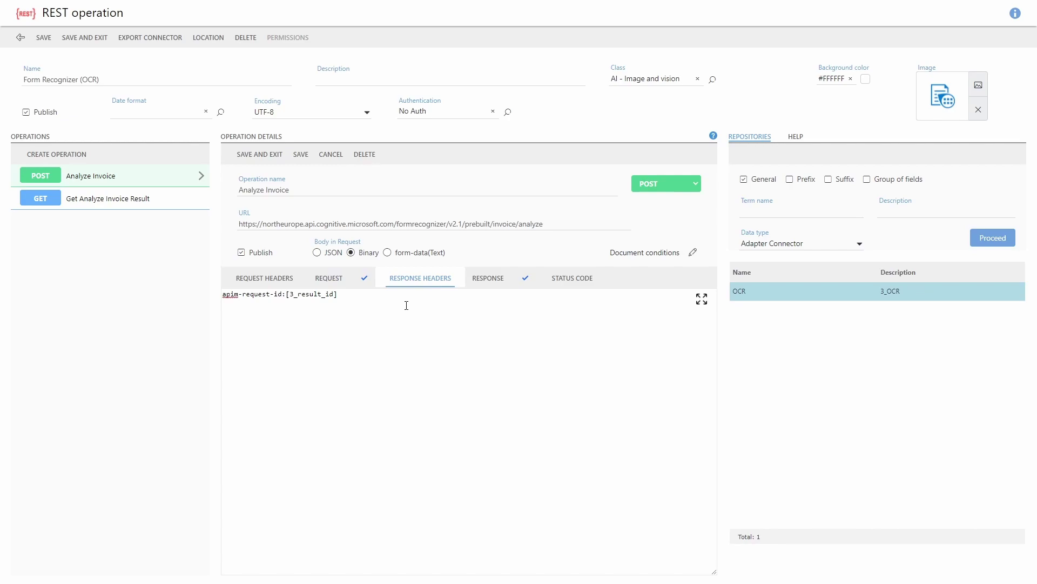
{"action": "left_click_drag", "start_coordinate": [334, 294], "coordinate": [286, 295]}
{"action": "left_click_drag", "start_coordinate": [290, 295], "coordinate": [334, 296]}
- Set the repository's data type filter to One line text and save the Analyze Invoice operation
{"action": "left_click", "coordinate": [851, 243]}
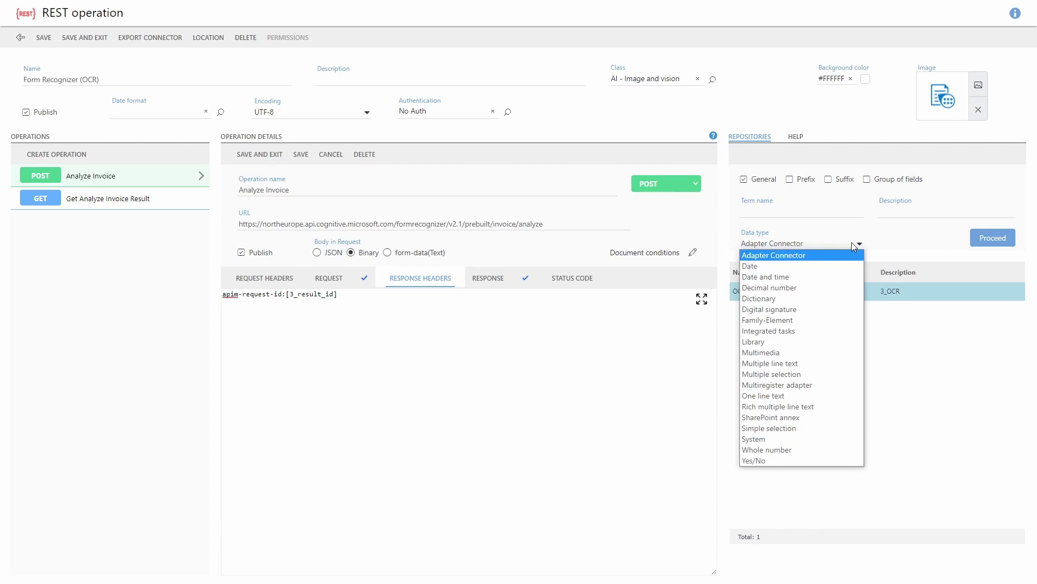
{"action": "left_click", "coordinate": [794, 397]}
{"action": "left_click", "coordinate": [789, 293]}
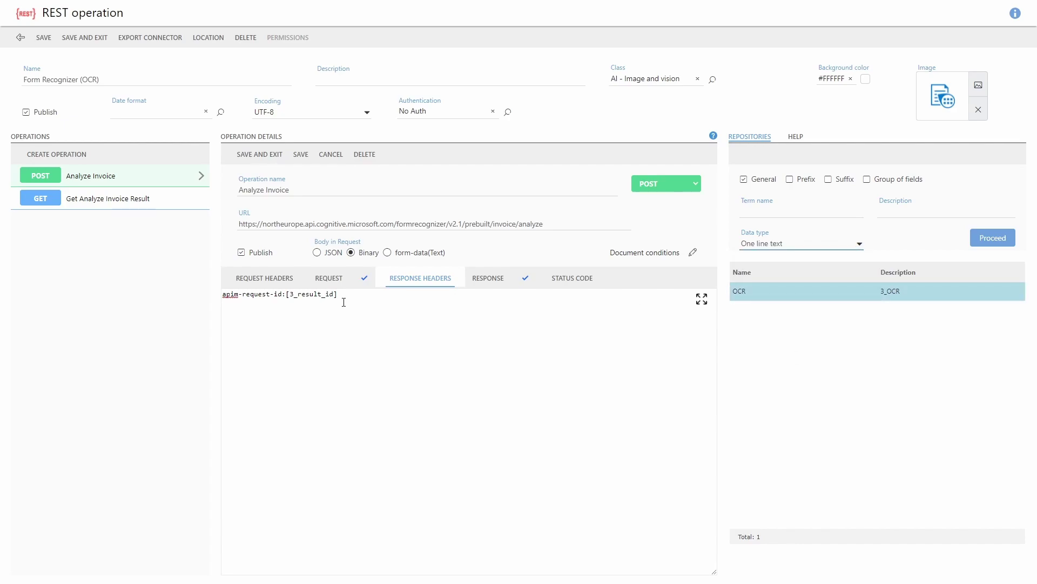
{"action": "left_click", "coordinate": [299, 157]}
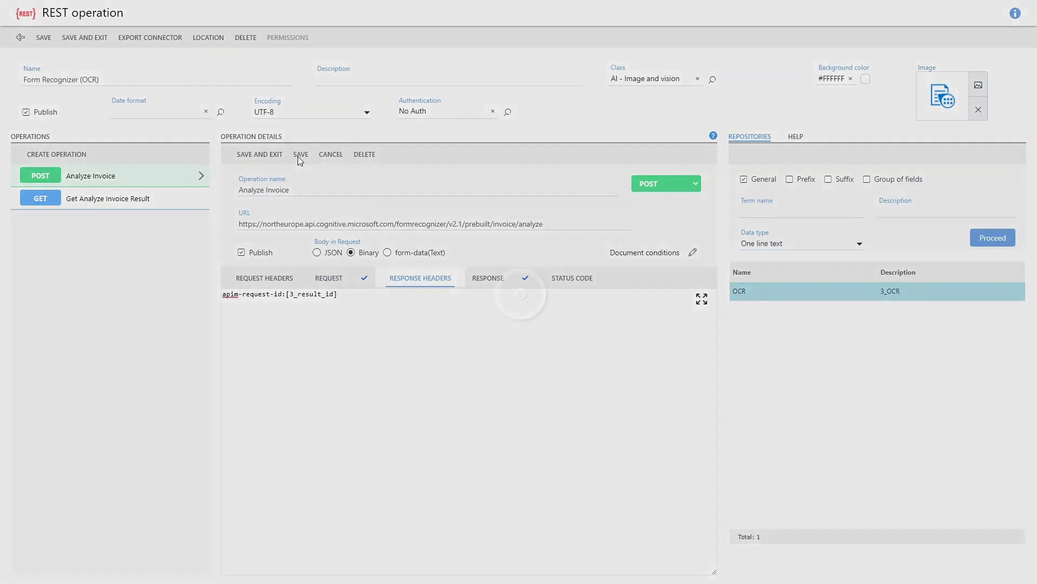
- Open the Get Analyze Invoice Result operation and examine its URL, including the result ID term at the end
{"action": "left_click", "coordinate": [131, 203]}
{"action": "left_click", "coordinate": [243, 154]}
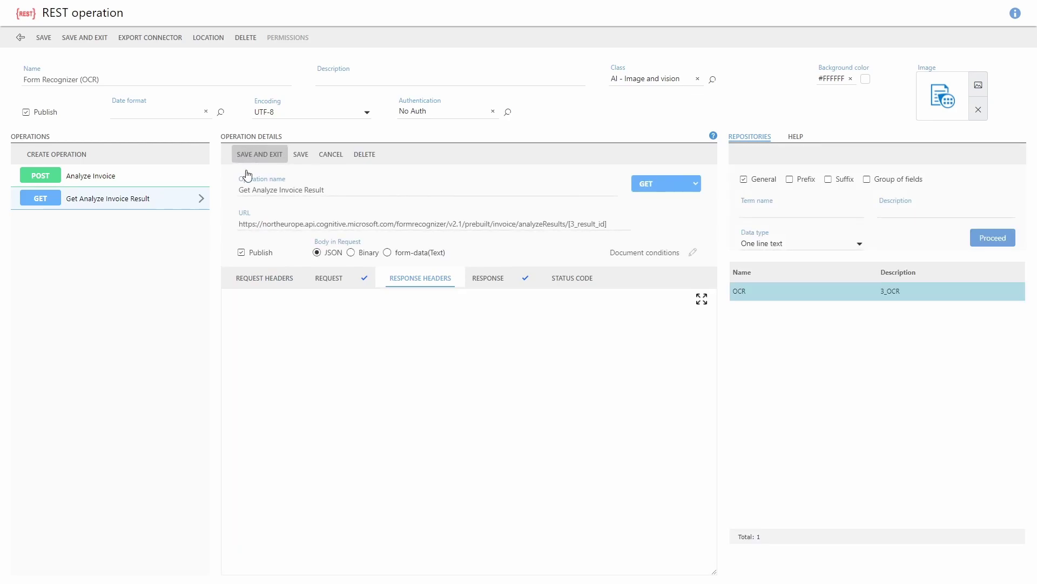
{"action": "left_click_drag", "start_coordinate": [571, 223], "coordinate": [605, 224]}
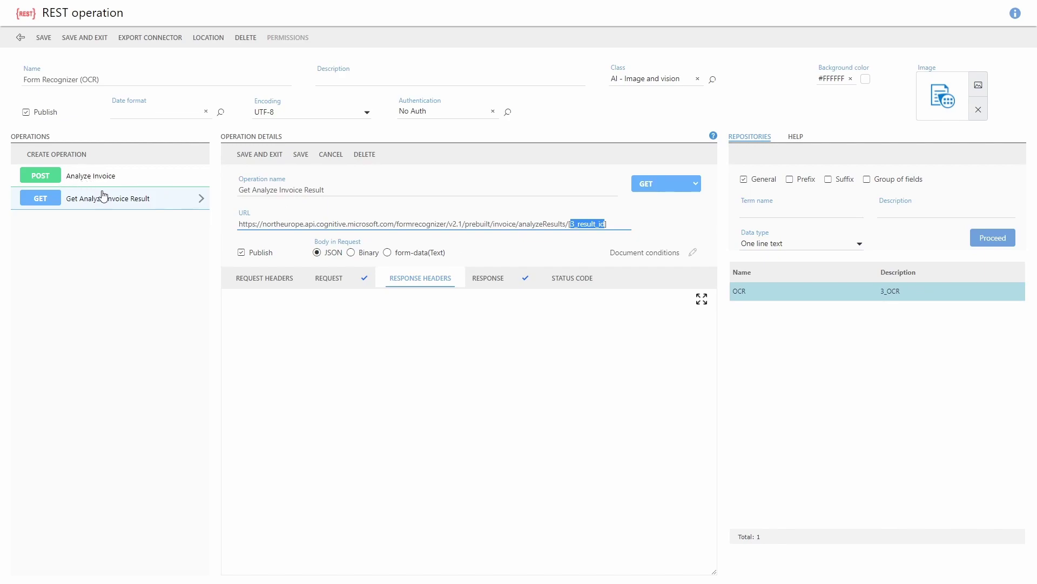
{"action": "left_click_drag", "start_coordinate": [239, 224], "coordinate": [605, 224]}
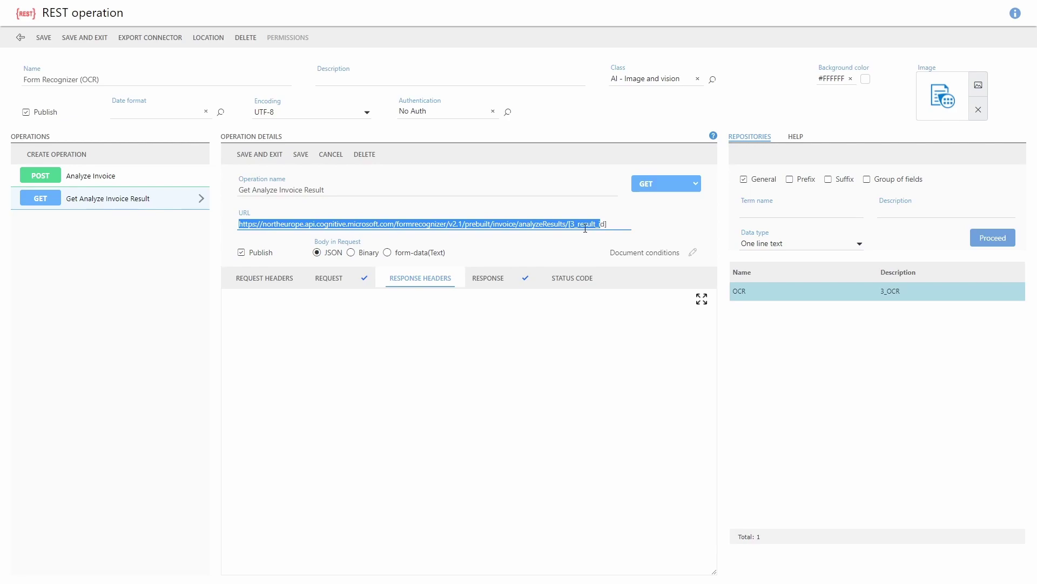
- Examine the Get Analyze Invoice Result response in the enlarged editor, including the Items array and the term mapped to its Amount field
{"action": "left_click", "coordinate": [484, 290]}
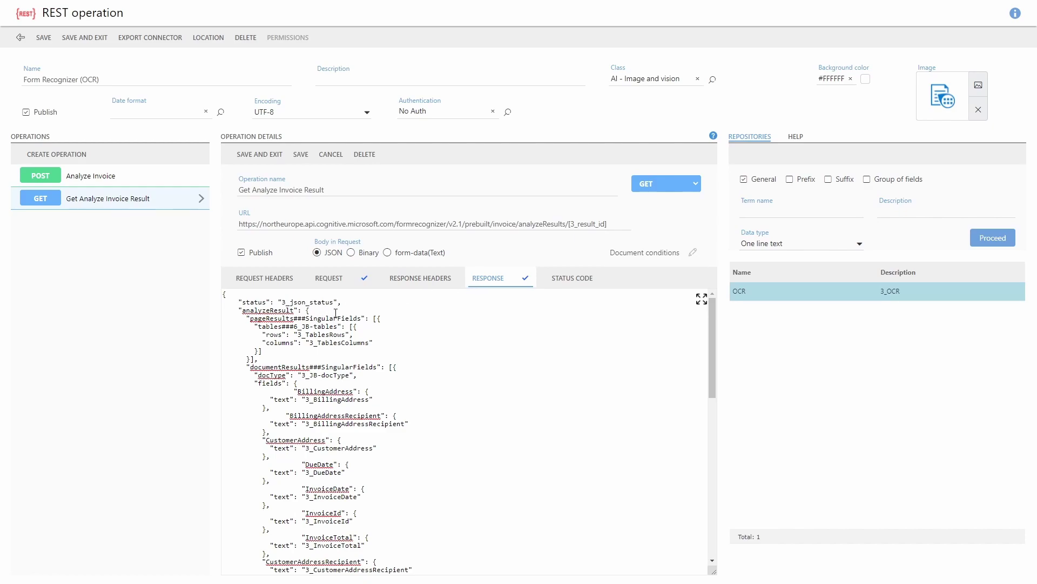
{"action": "left_click", "coordinate": [701, 299]}
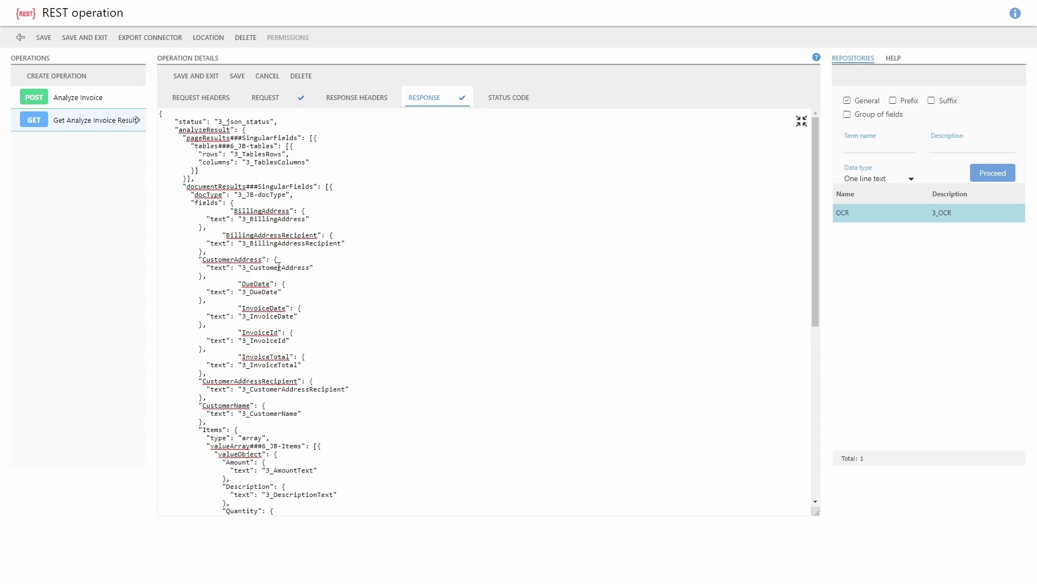
{"action": "scroll", "coordinate": [278, 267], "scroll_direction": "down", "scroll_amount": 4}
{"action": "left_click_drag", "start_coordinate": [206, 213], "coordinate": [221, 215]}
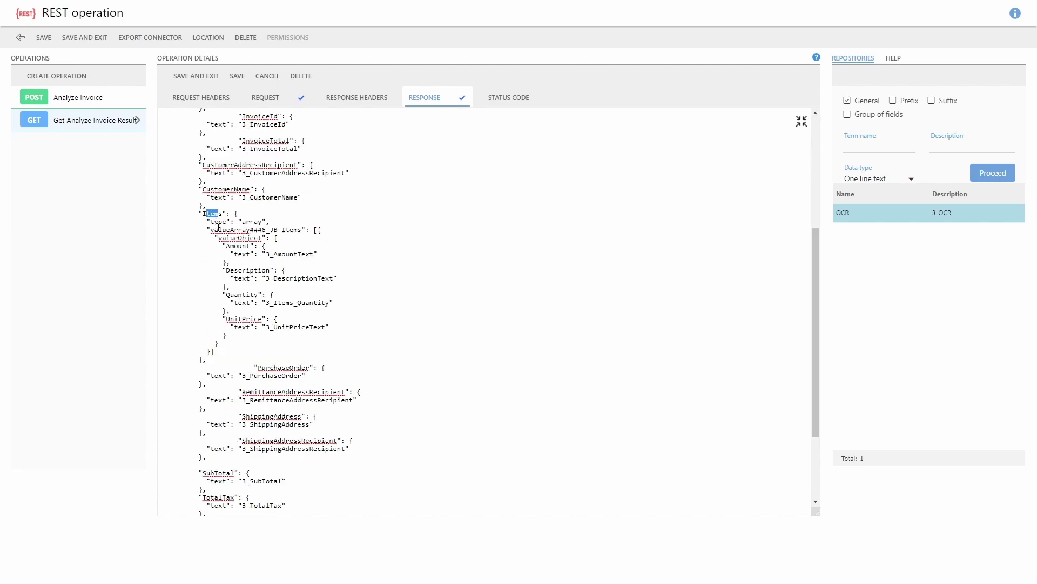
{"action": "left_click_drag", "start_coordinate": [262, 230], "coordinate": [321, 253]}
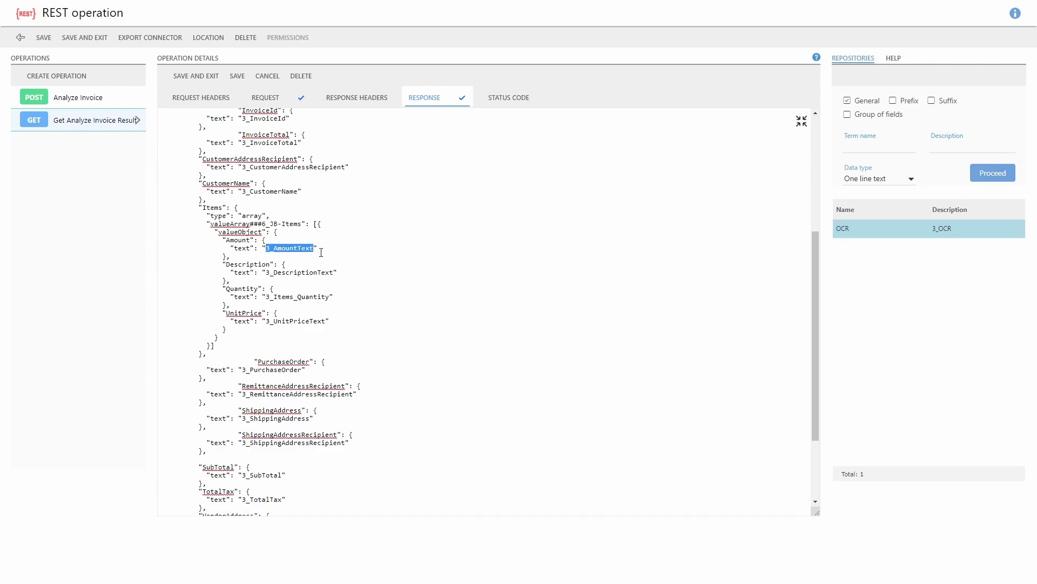